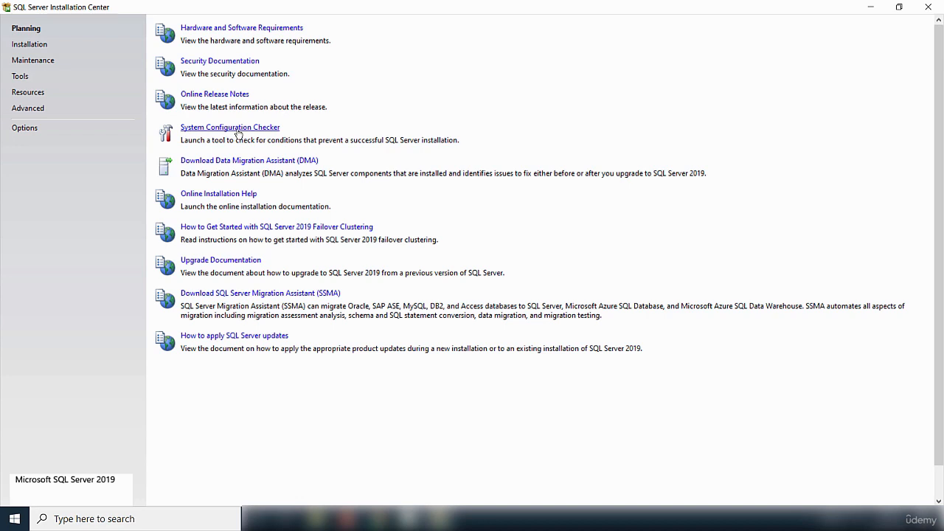
Run the System Configuration Checker, review the detailed global rule results, and close the check
{"action": "left_click", "coordinate": [237, 131]}
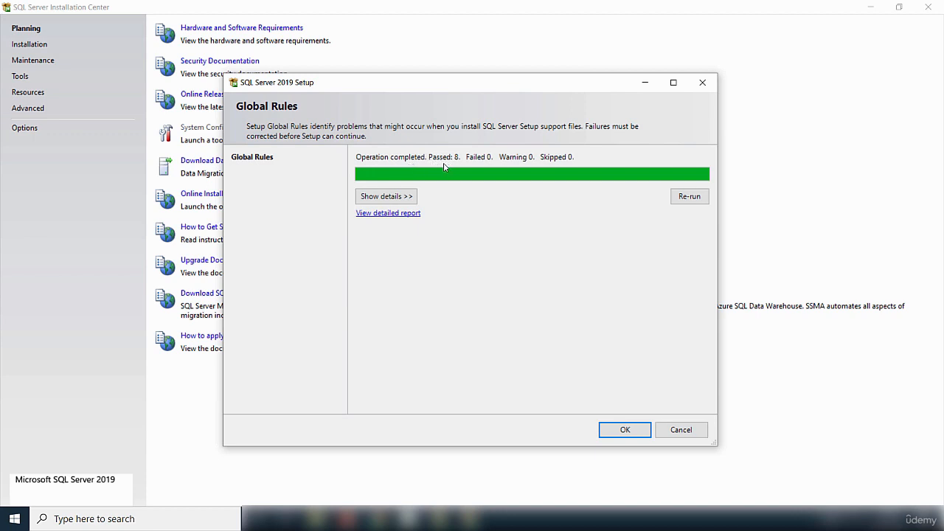
{"action": "left_click", "coordinate": [385, 197]}
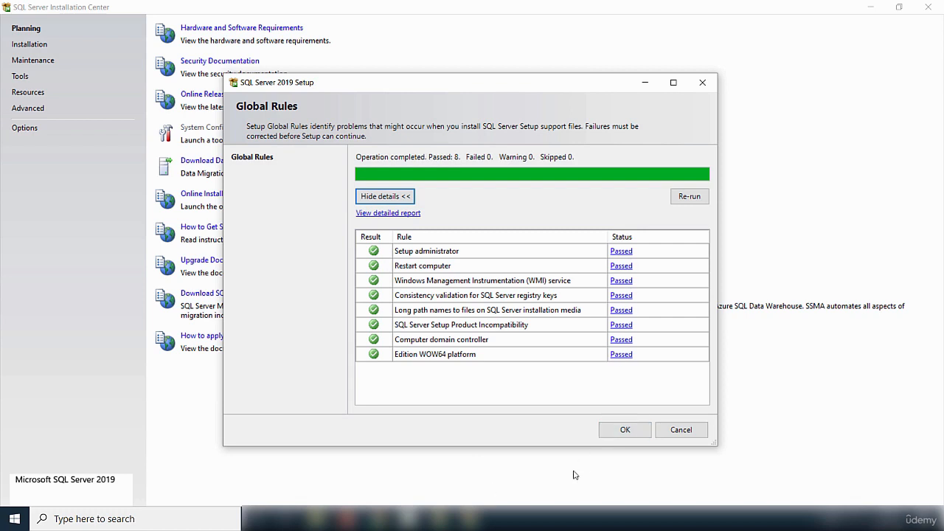
{"action": "left_click", "coordinate": [625, 435]}
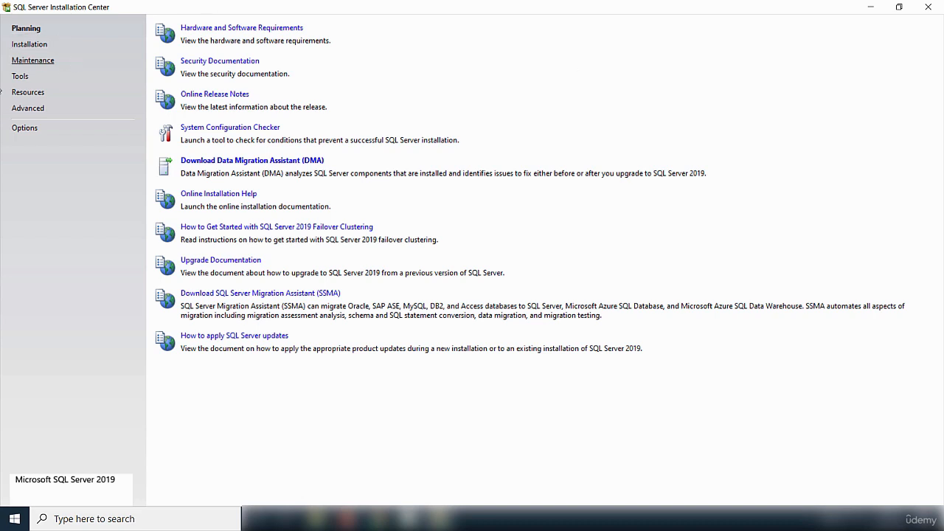
Start a new SQL Server stand-alone installation with the free Developer edition and accept the license terms
{"action": "left_click", "coordinate": [30, 46]}
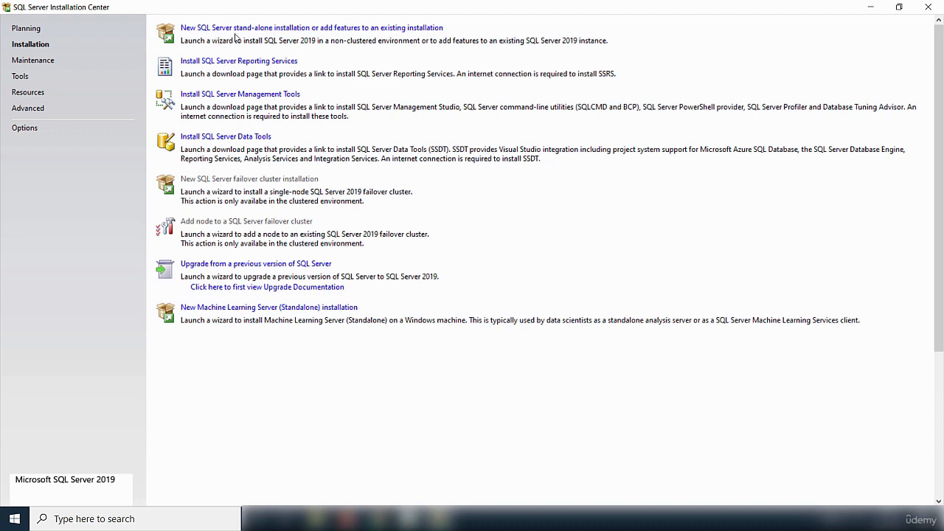
{"action": "left_click", "coordinate": [260, 30]}
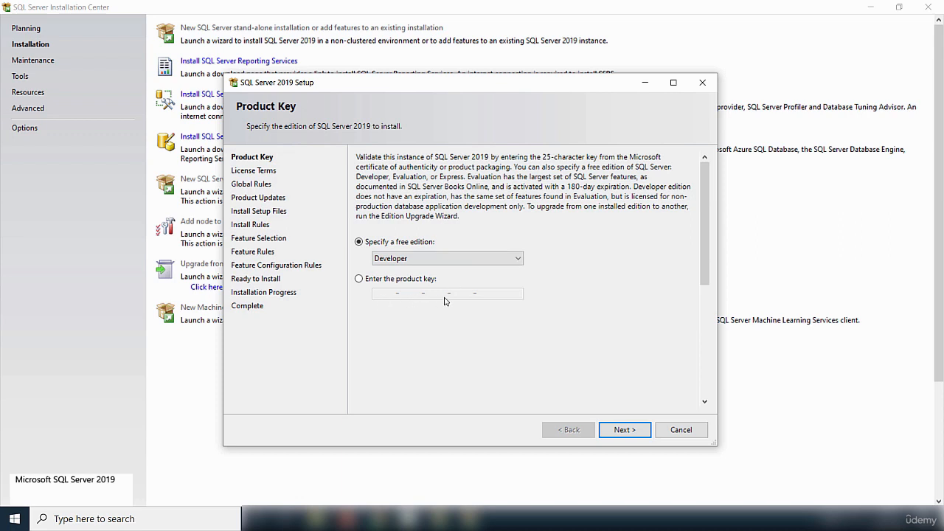
{"action": "left_click", "coordinate": [623, 431]}
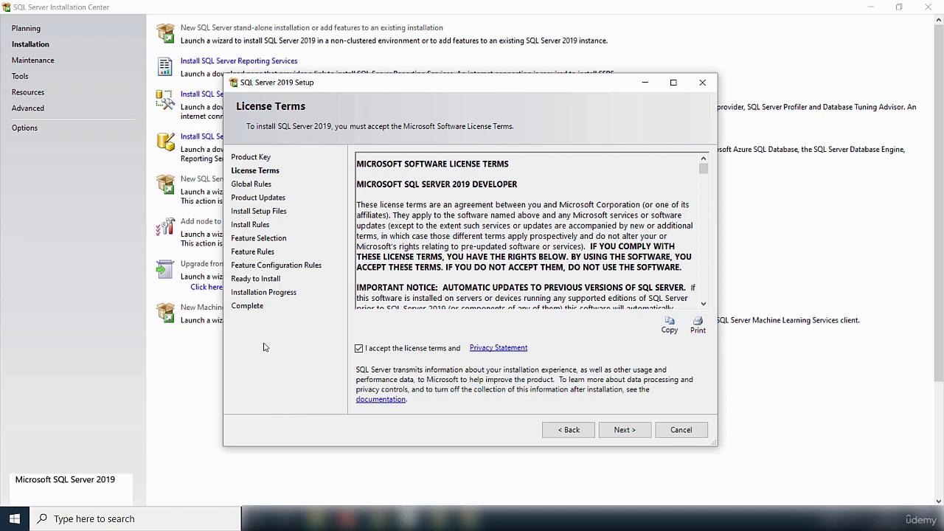
{"action": "left_click", "coordinate": [625, 430]}
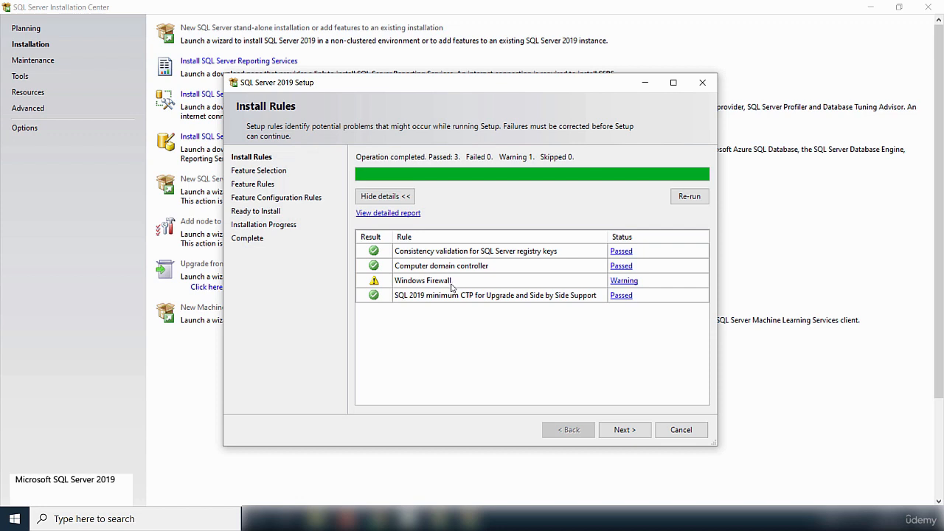
Read the Windows Firewall rule's warning details and continue past the install rules to feature selection
{"action": "left_click", "coordinate": [623, 282]}
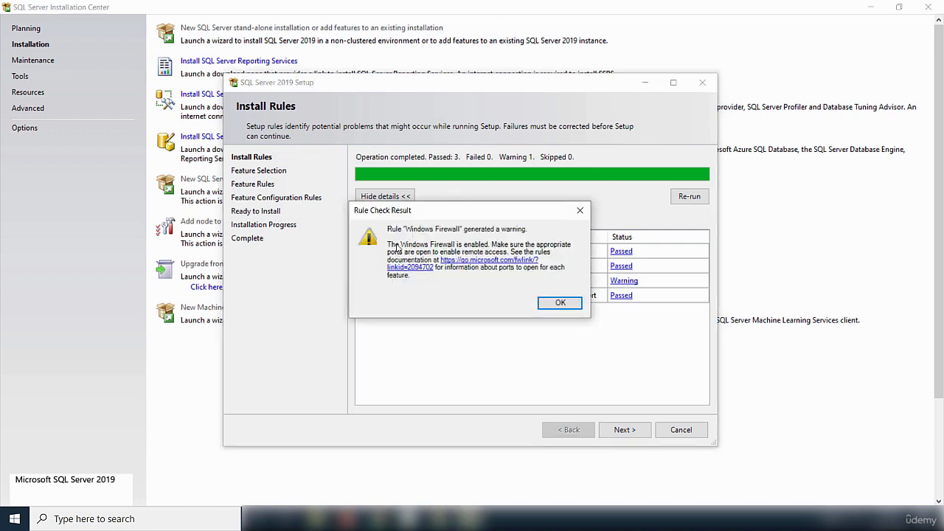
{"action": "left_click", "coordinate": [559, 304]}
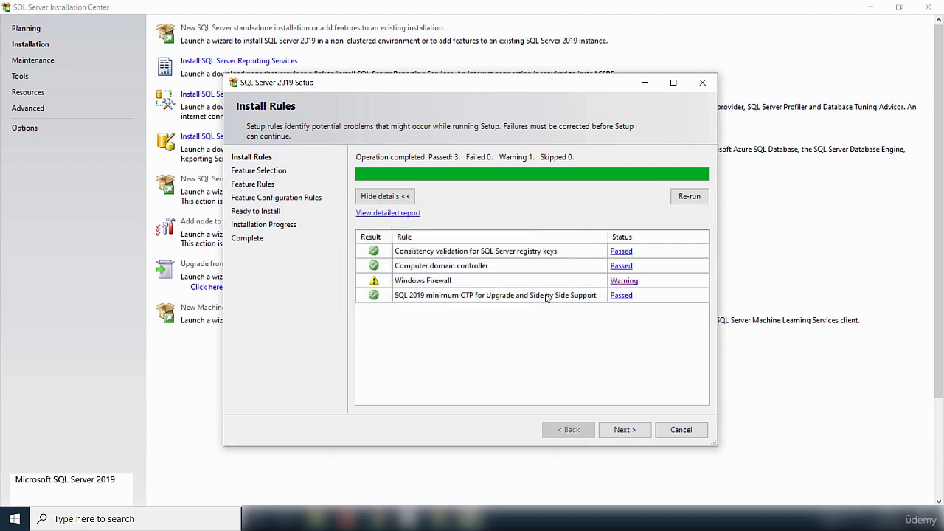
{"action": "left_click", "coordinate": [623, 435]}
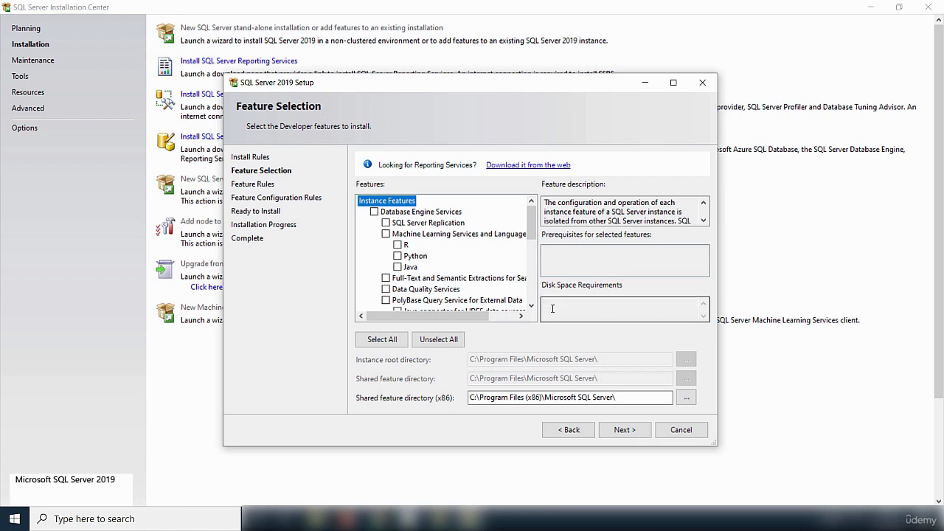
Choose only Database Engine Services to install, read the feature description, and continue to instance configuration
{"action": "left_click", "coordinate": [375, 213]}
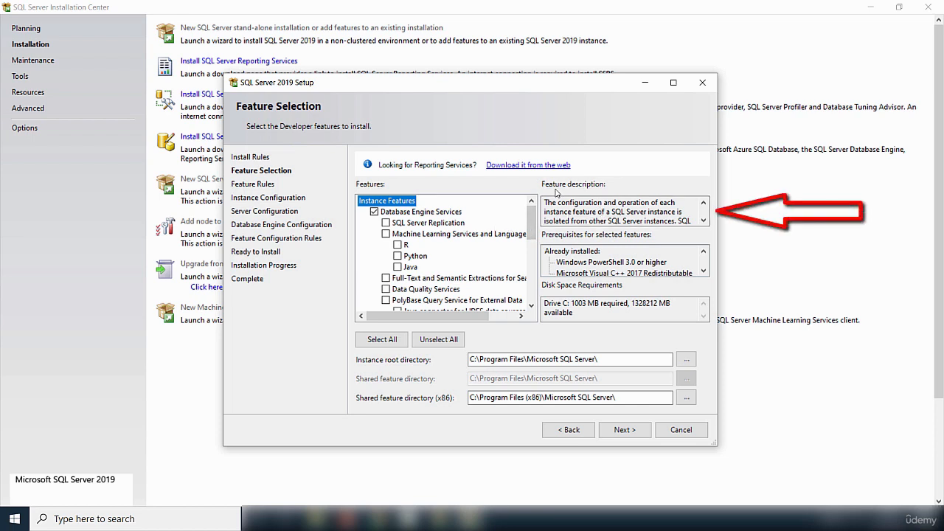
{"action": "scroll", "coordinate": [571, 211], "scroll_direction": "down", "scroll_amount": 1}
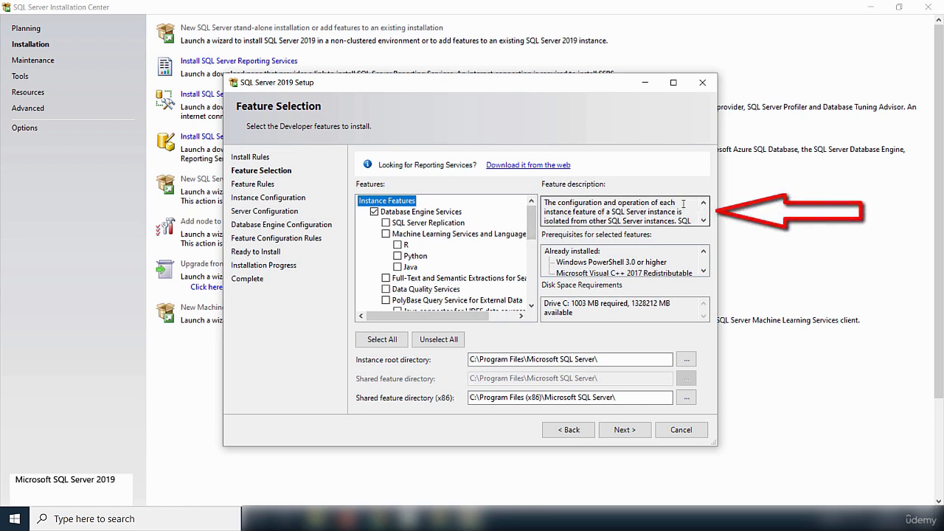
{"action": "scroll", "coordinate": [667, 212], "scroll_direction": "down", "scroll_amount": 1}
{"action": "scroll", "coordinate": [442, 258], "scroll_direction": "down", "scroll_amount": 6}
{"action": "scroll", "coordinate": [439, 265], "scroll_direction": "up", "scroll_amount": 6}
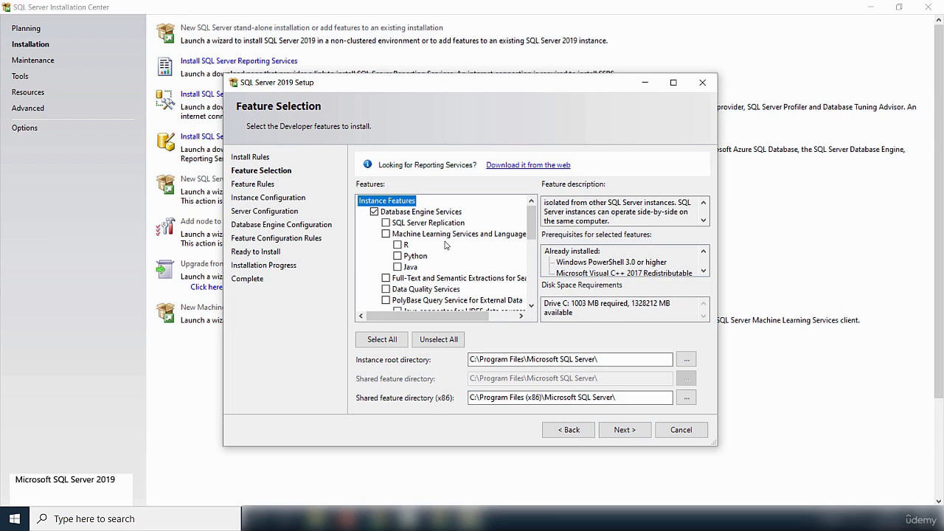
{"action": "left_click", "coordinate": [384, 345]}
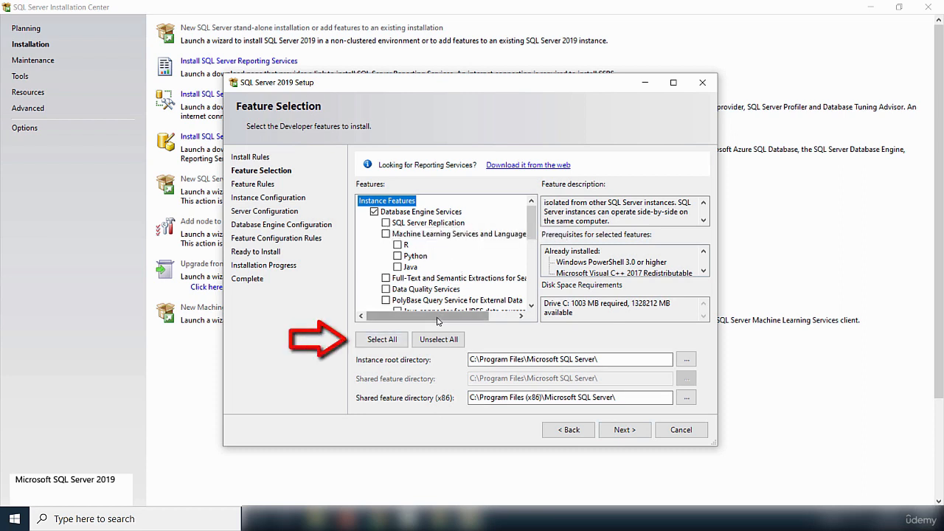
{"action": "left_click", "coordinate": [385, 347]}
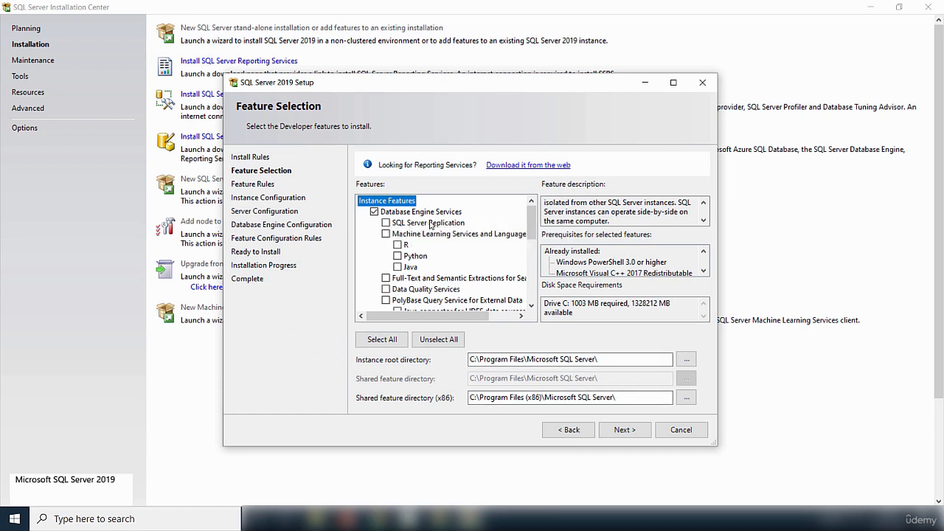
{"action": "left_click", "coordinate": [625, 431]}
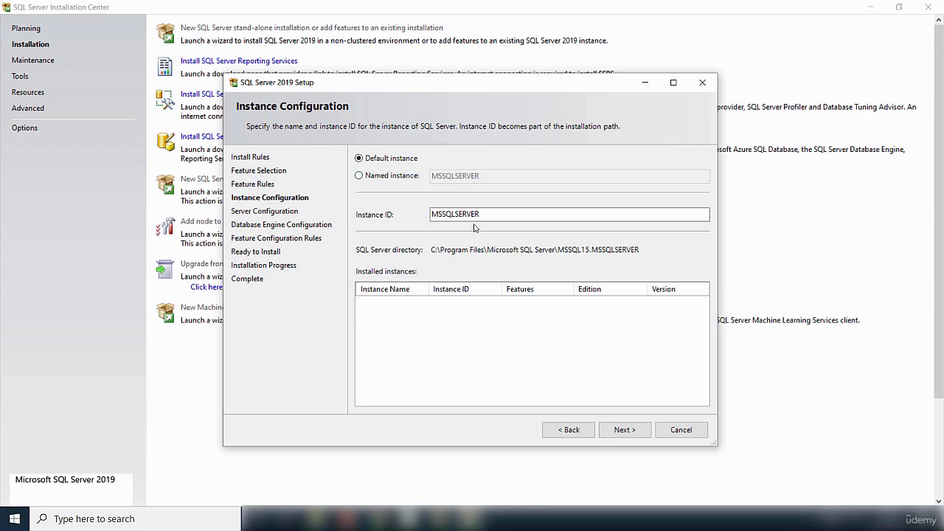
Configure a named instance with SQLSERVER2019 as both its name and instance ID, and proceed to server configuration
{"action": "left_click", "coordinate": [360, 178]}
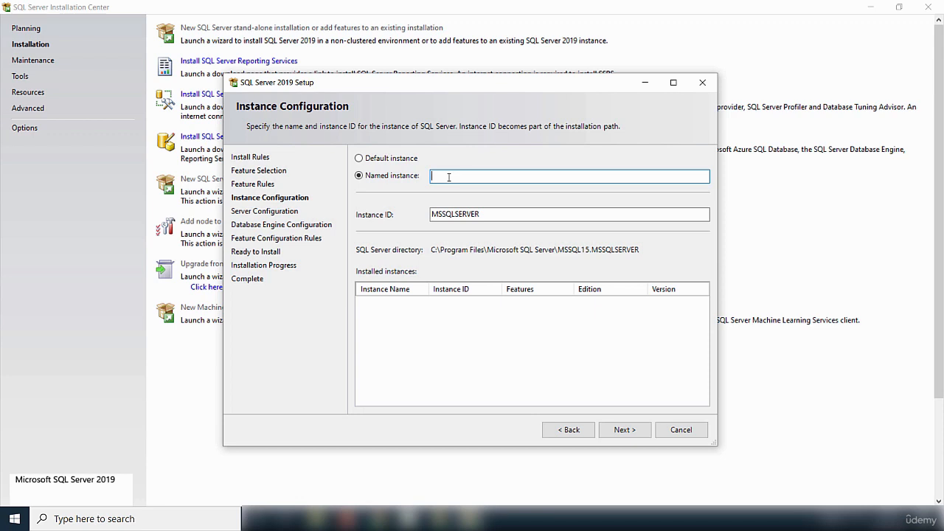
{"action": "type", "text": "SQLSERVER2019"}
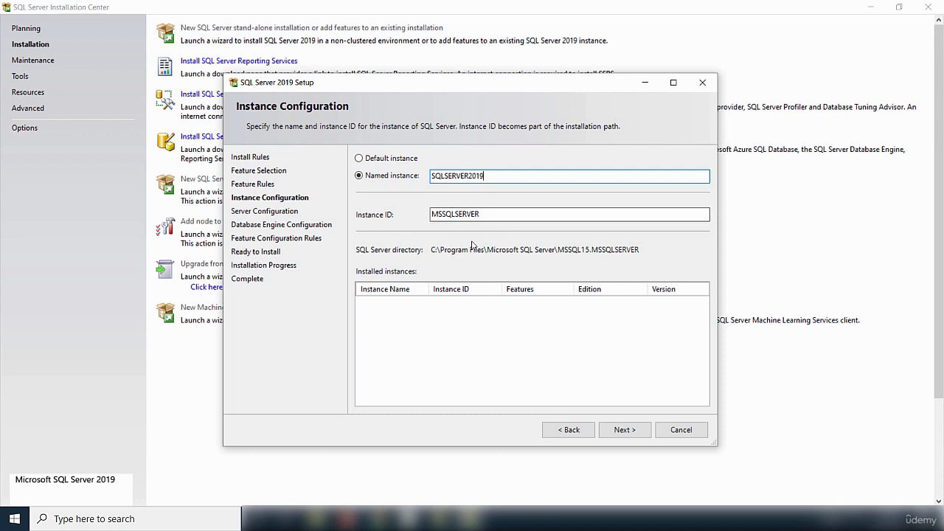
{"action": "left_click", "coordinate": [550, 369]}
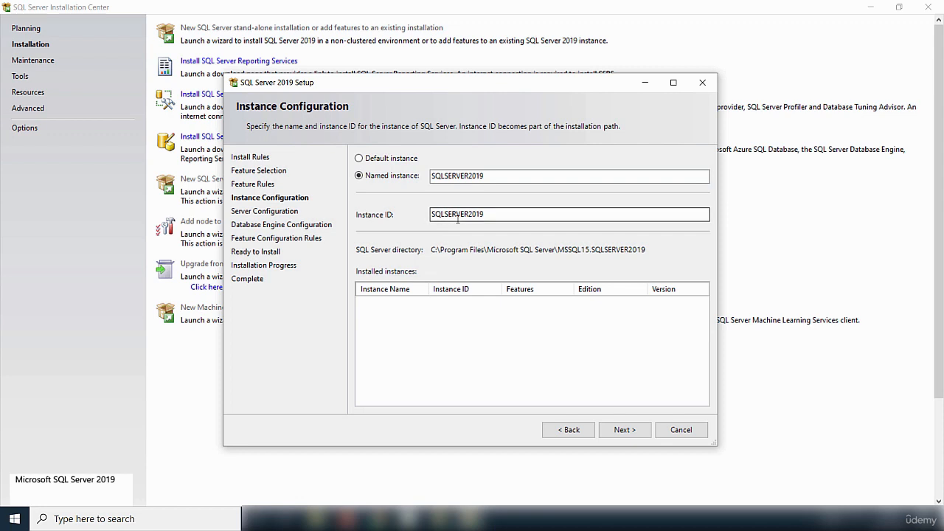
{"action": "left_click", "coordinate": [623, 435]}
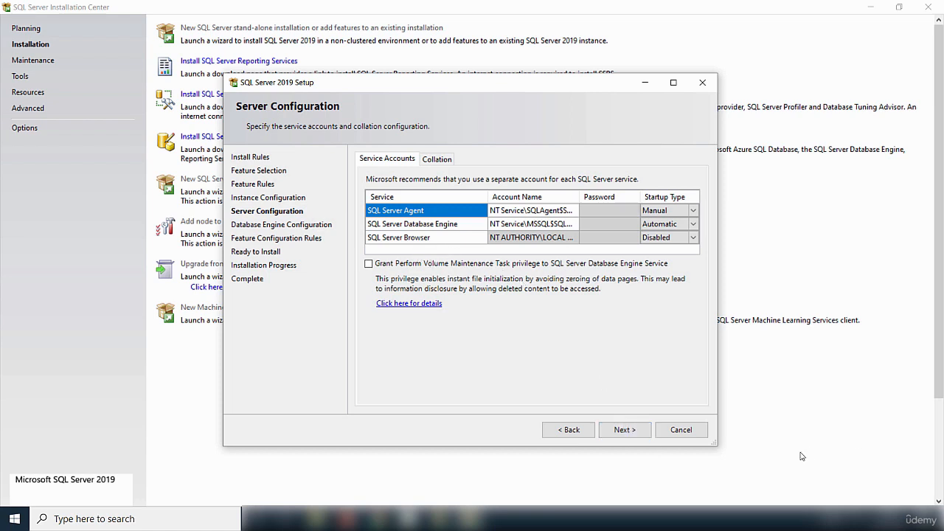
Keep the default service accounts, set Mixed Mode authentication with a confirmed sa account password, and add the current user as SQL Server administrator
{"action": "left_click", "coordinate": [626, 433]}
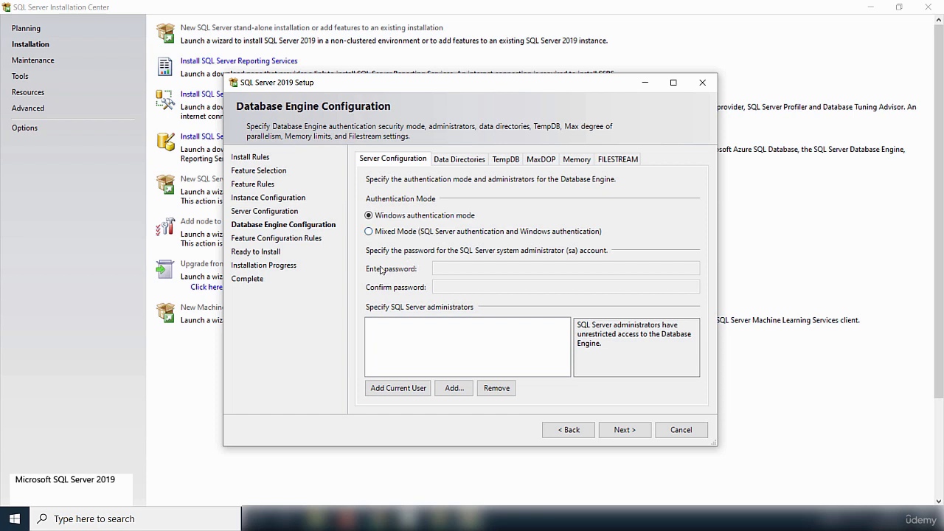
{"action": "left_click", "coordinate": [369, 231]}
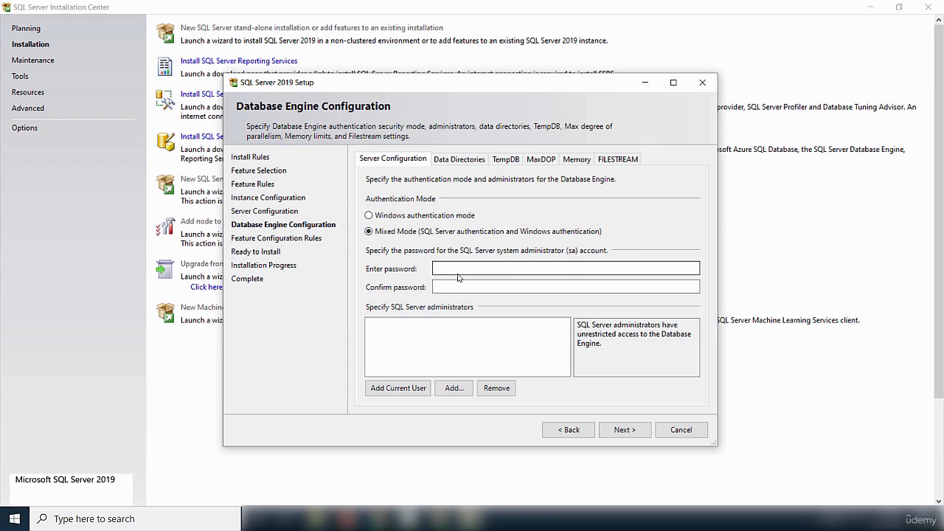
{"action": "left_click", "coordinate": [458, 269]}
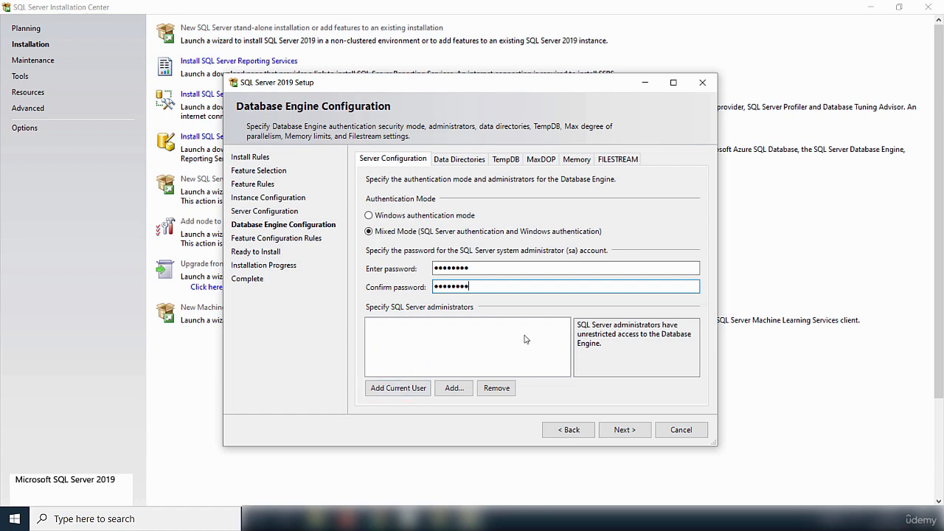
{"action": "left_click", "coordinate": [391, 388]}
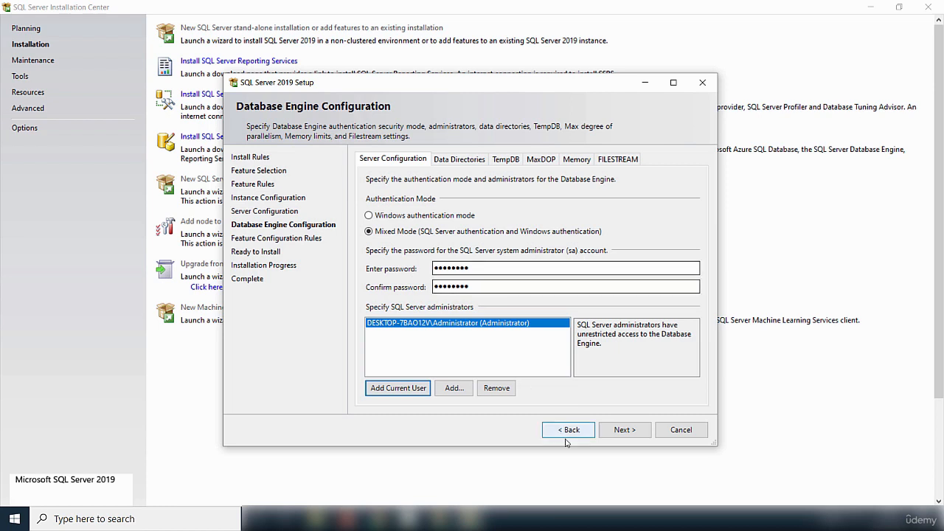
{"action": "left_click", "coordinate": [625, 430]}
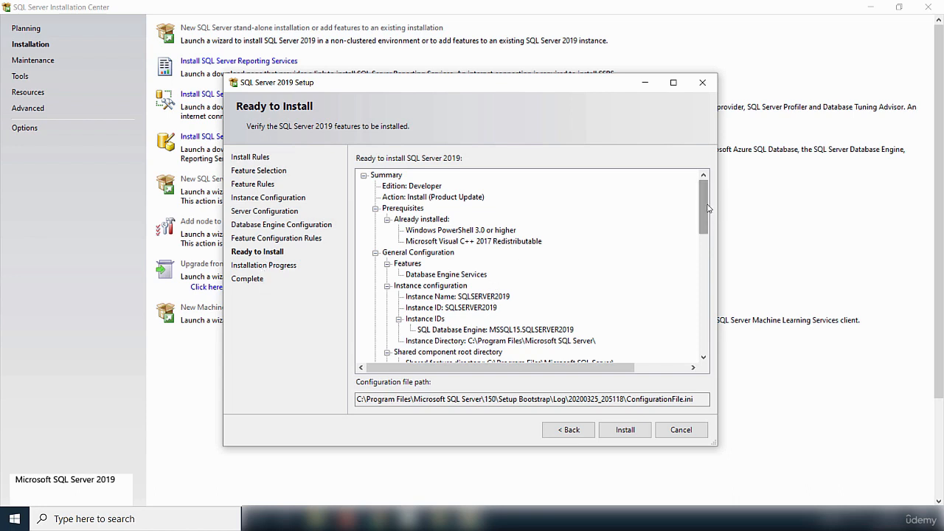
Review the installation summary, install SQL Server 2019, and close the setup once it completes
{"action": "left_click_drag", "start_coordinate": [702, 219], "coordinate": [684, 227]}
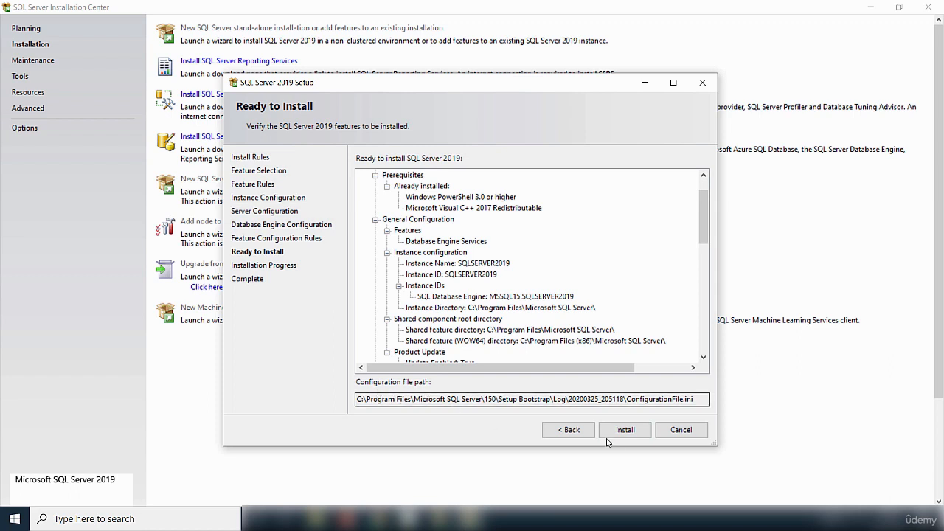
{"action": "left_click", "coordinate": [626, 433]}
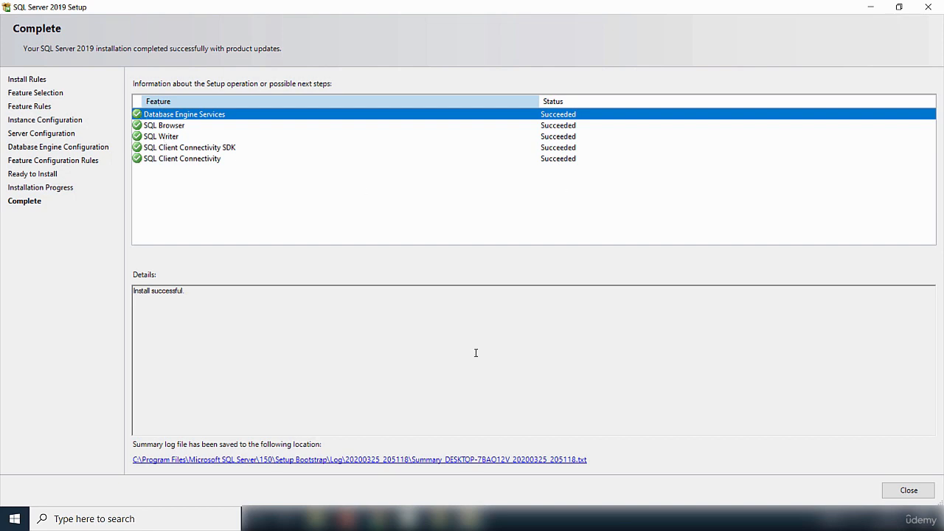
{"action": "left_click", "coordinate": [909, 491]}
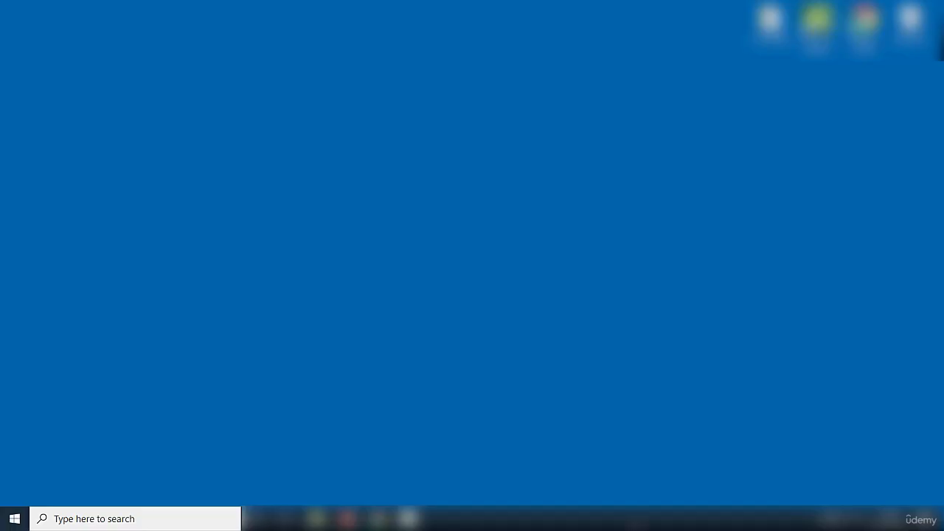
Find the Microsoft SQL Server 2019 folder among the installed Windows programs and expand it to view its tools
{"action": "left_click", "coordinate": [15, 520]}
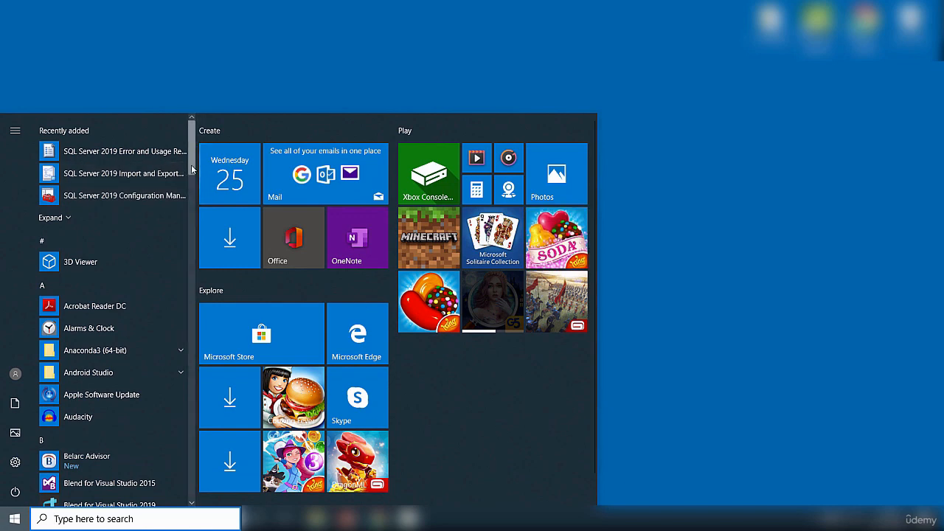
{"action": "left_click_drag", "start_coordinate": [192, 169], "coordinate": [198, 339]}
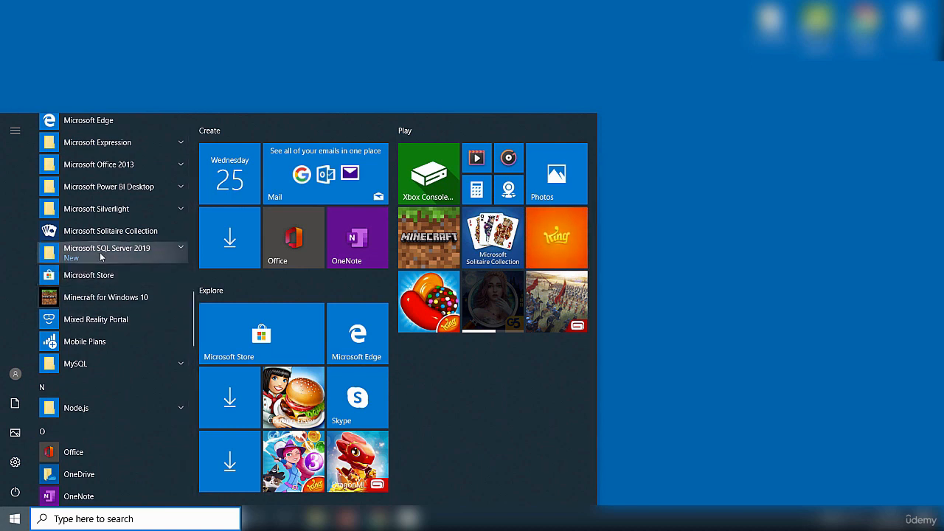
{"action": "left_click", "coordinate": [180, 251]}
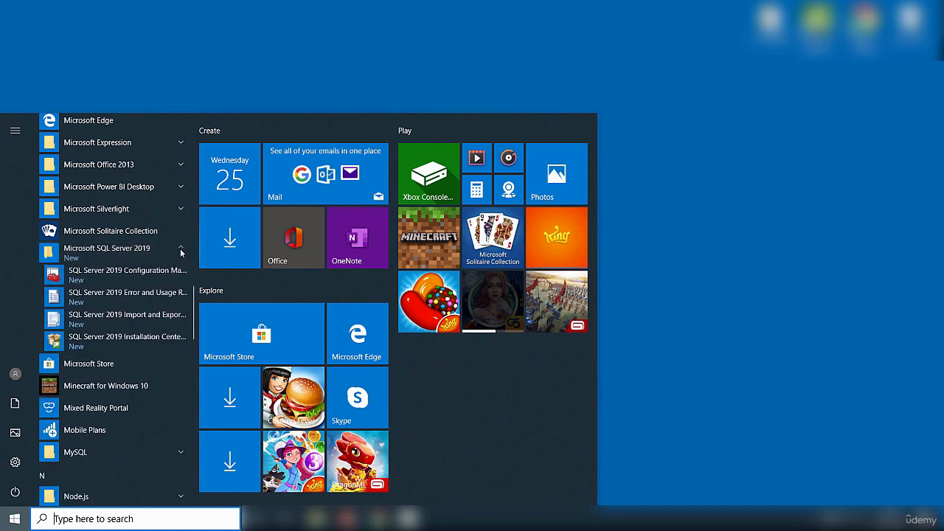